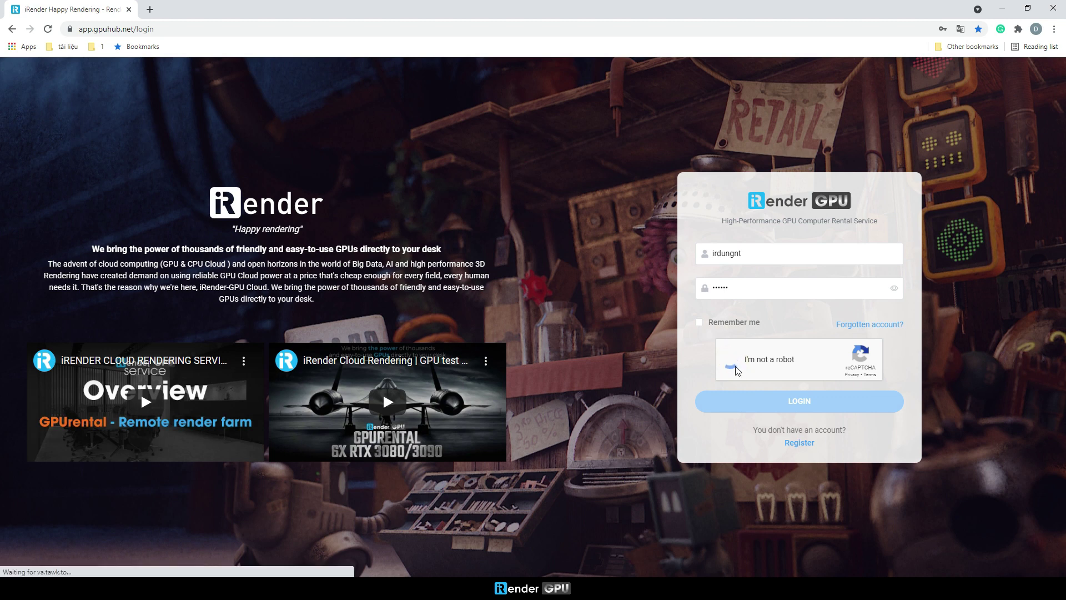
Log in to iRender GPU and open the Connect options for My Workstation in GPUHub
click(777, 402)
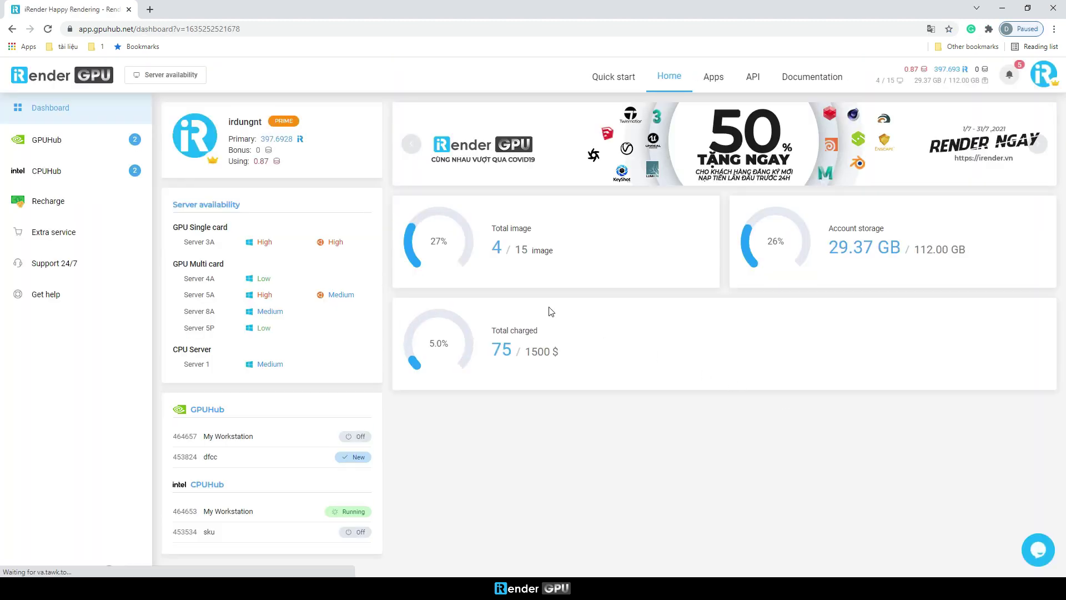
click(48, 148)
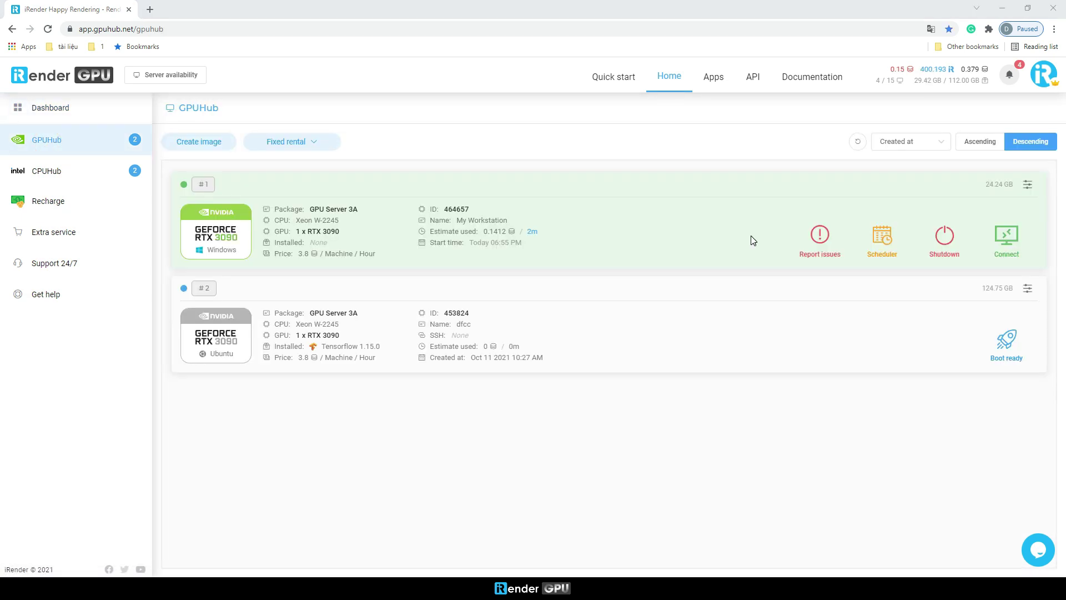
click(1006, 254)
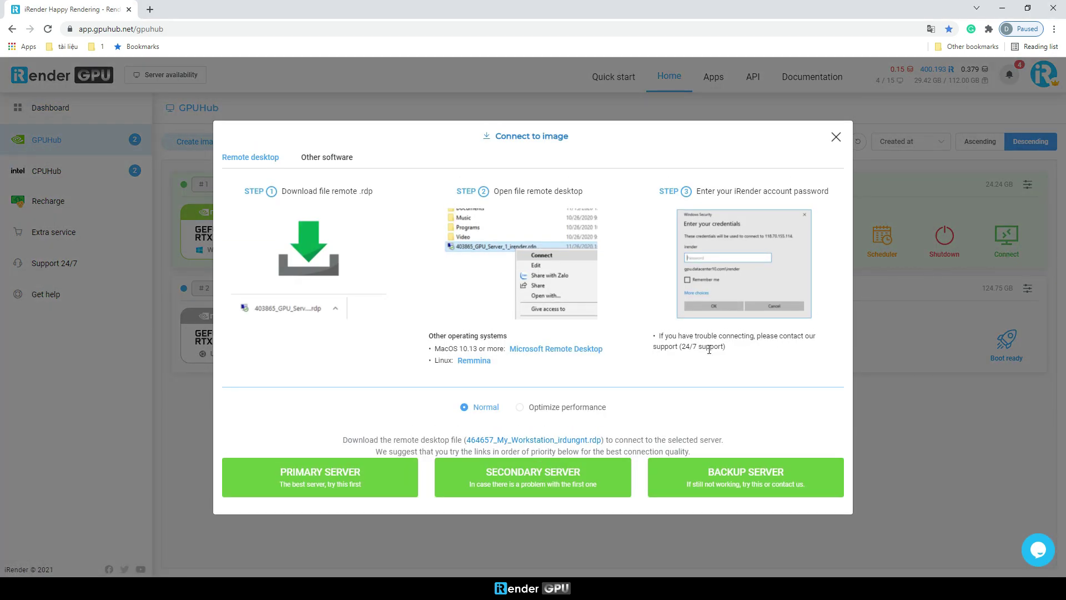
Download the primary server's .rdp file and connect to it with the account password
click(394, 473)
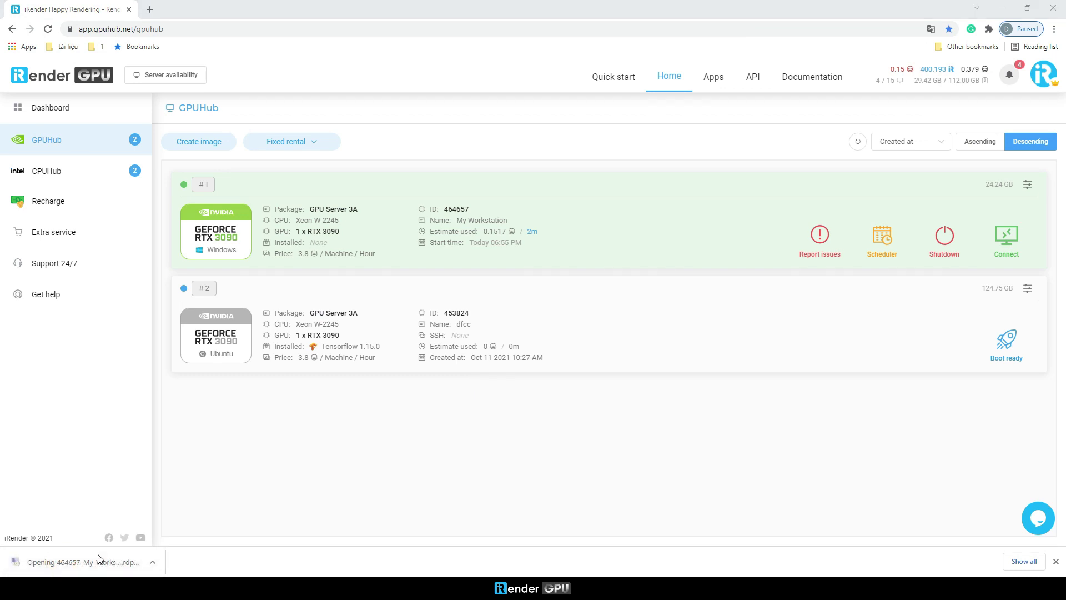
click(604, 353)
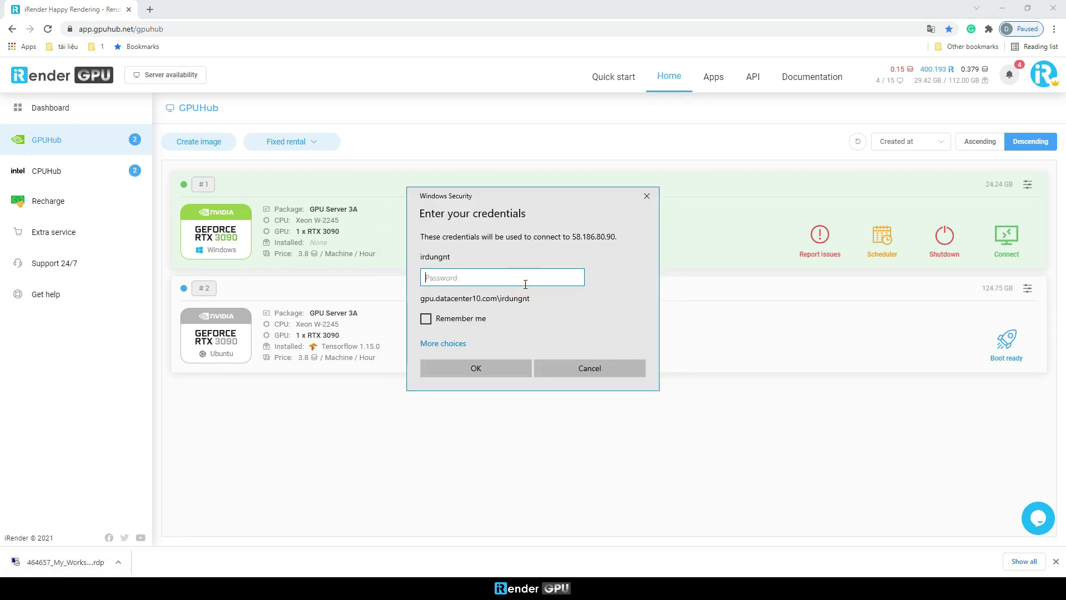
text(******)
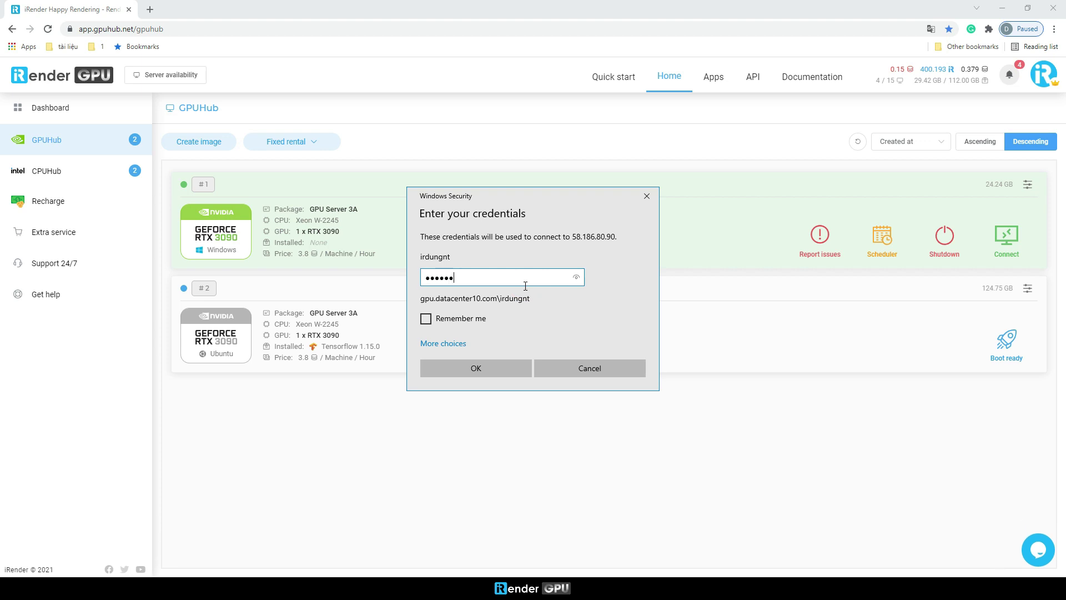
click(504, 367)
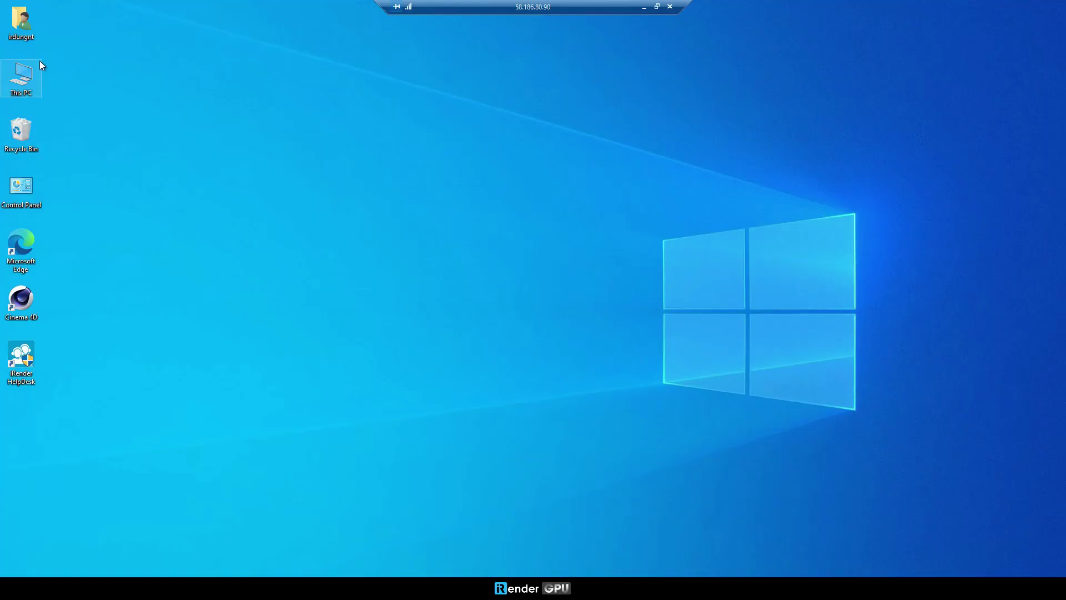
Open the Softwares (X:) network drive from This PC on the remote machine
double_click(28, 78)
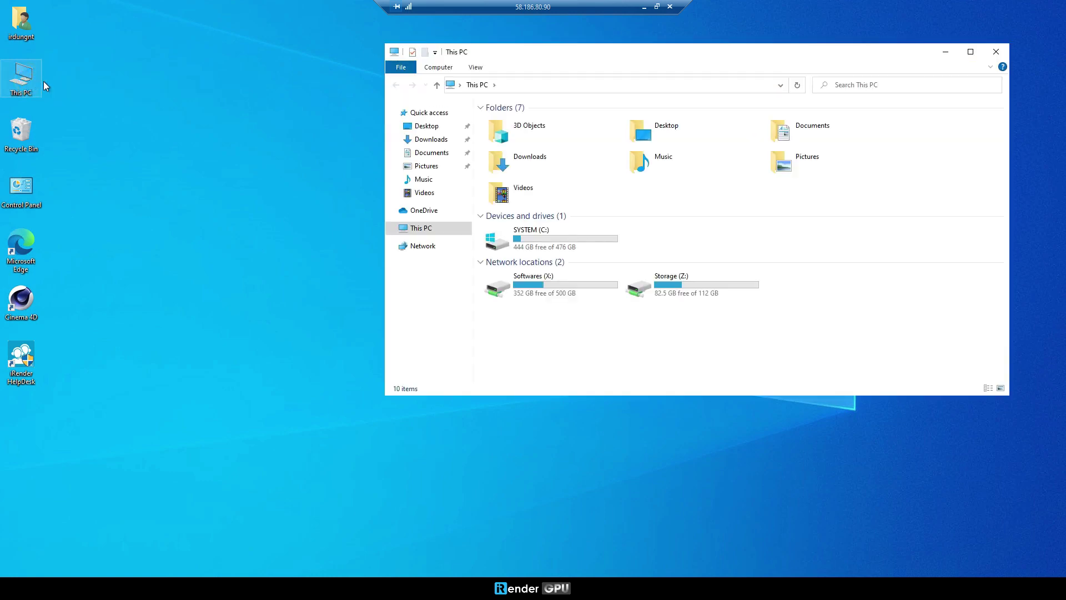
click(542, 285)
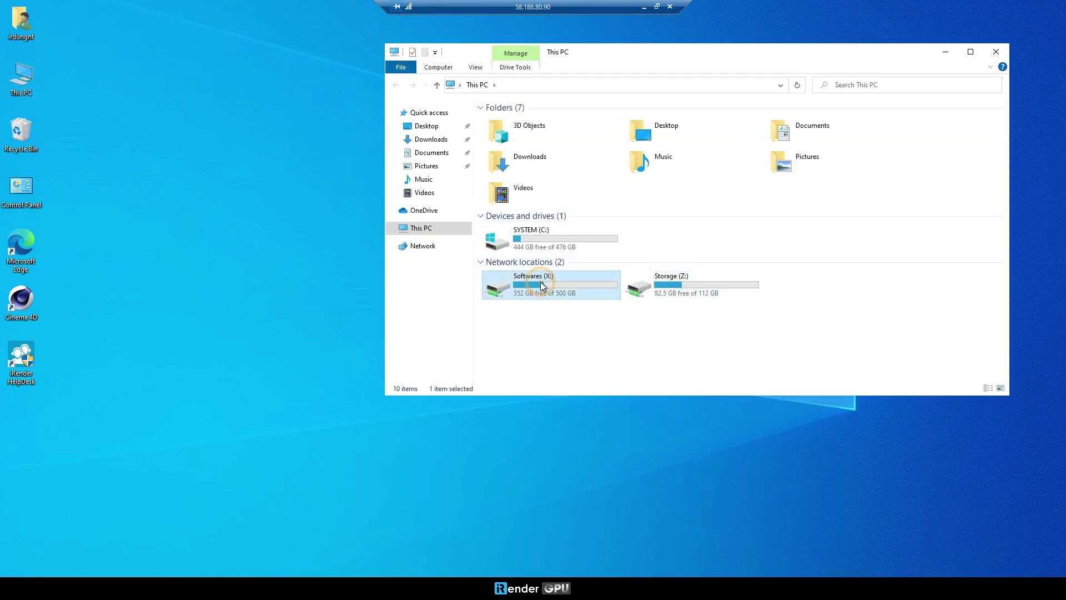
double_click(542, 285)
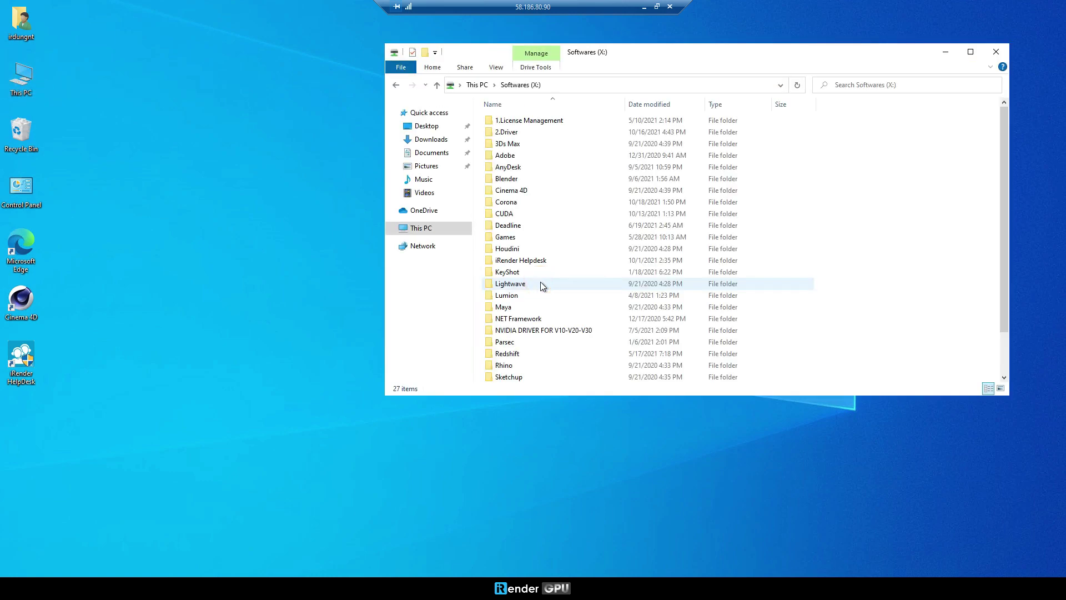
Copy the 1.License Management folder onto the desktop and open the copy
right_click(516, 124)
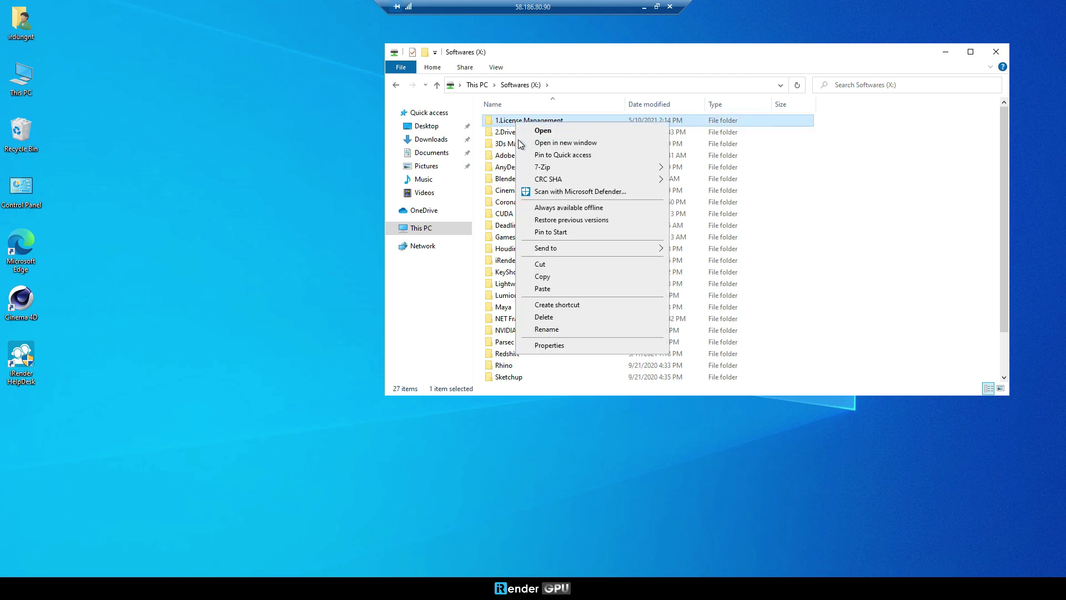
click(542, 276)
right_click(190, 248)
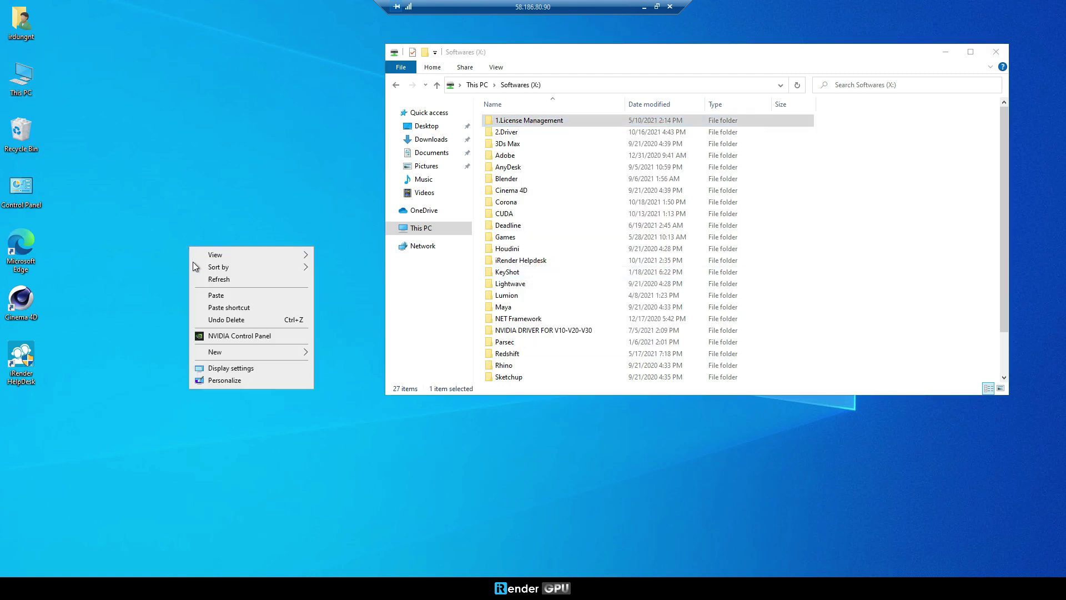
click(216, 298)
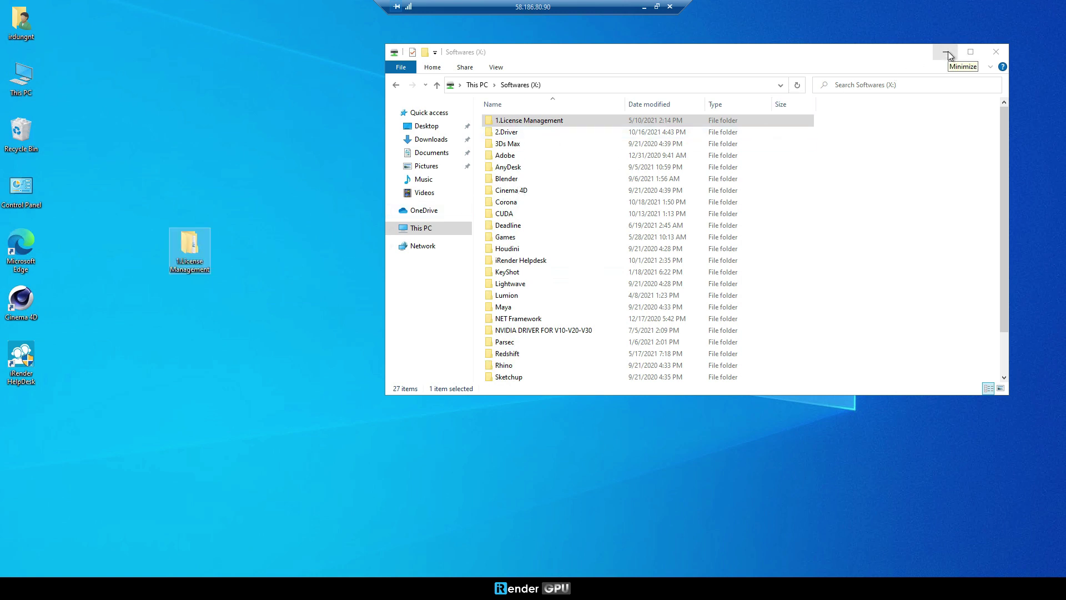
double_click(189, 265)
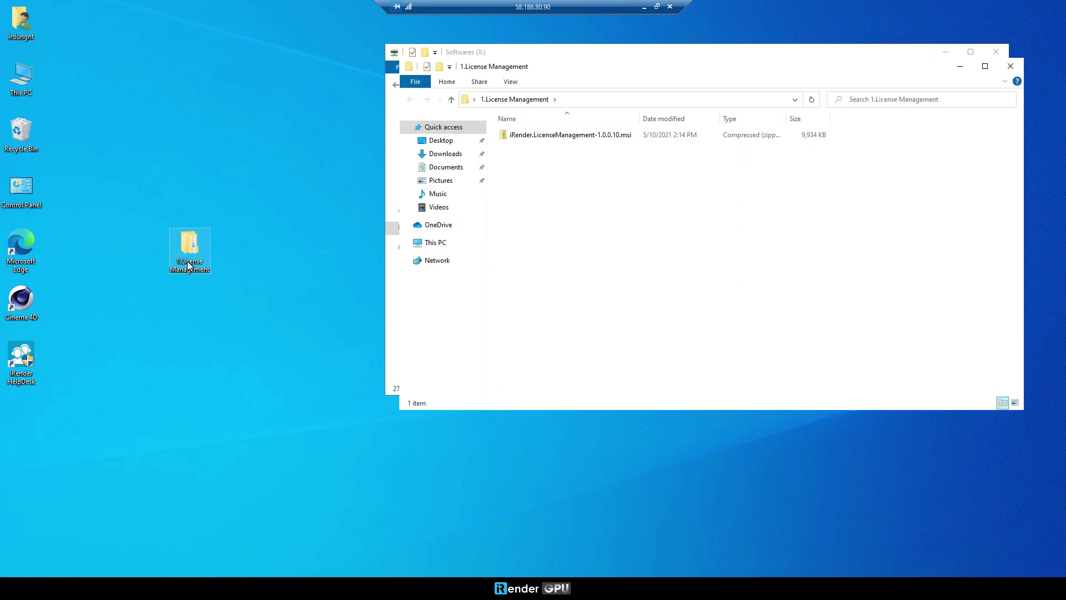
Extract the compressed installer package in place with 7-Zip Extract Here
click(570, 136)
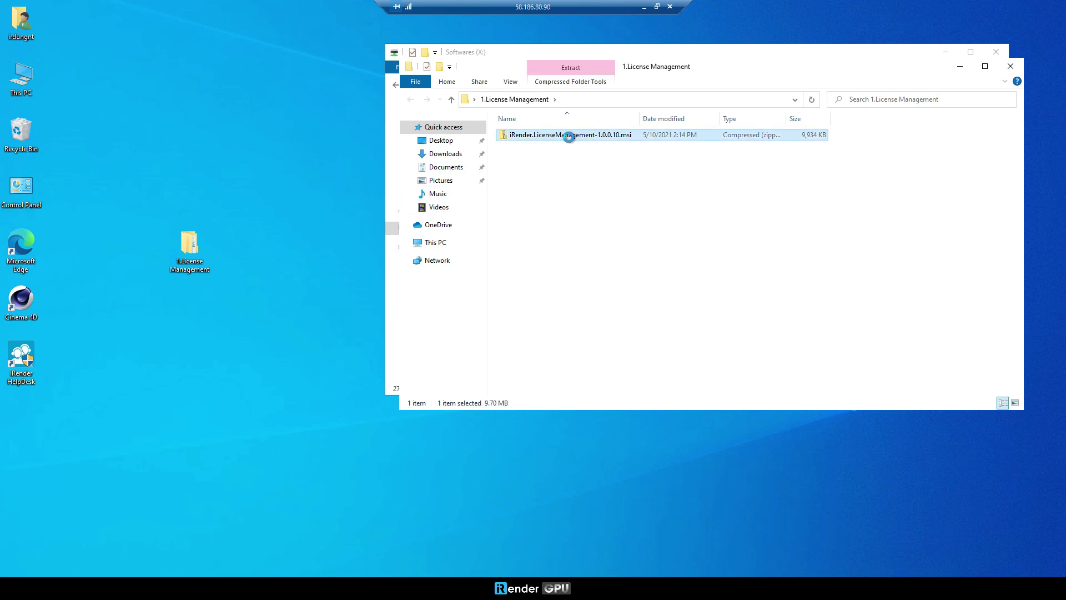
right_click(569, 136)
mouse_move(611, 198)
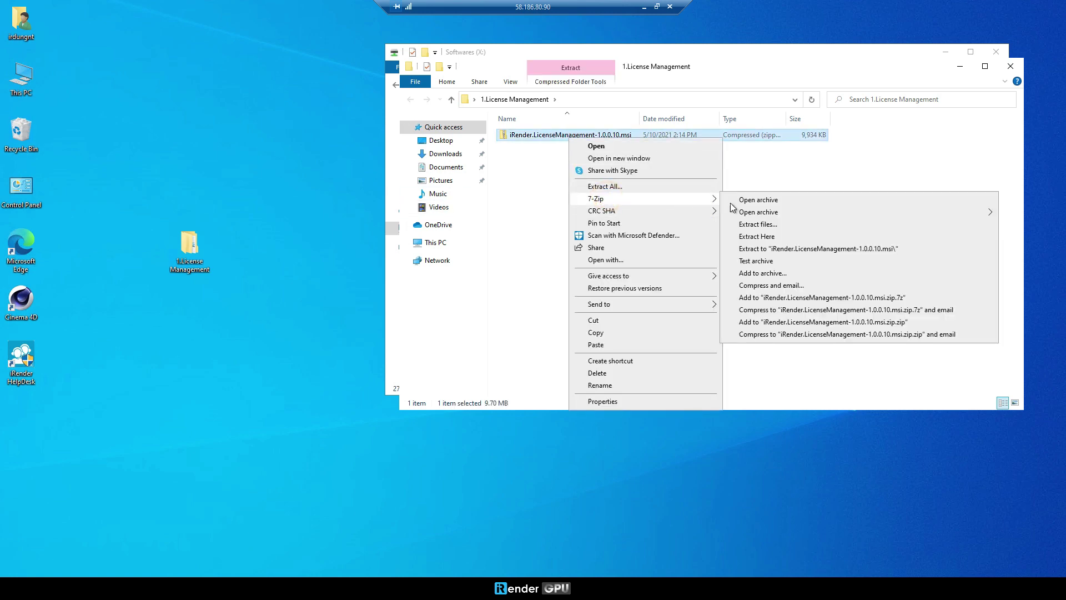
click(750, 237)
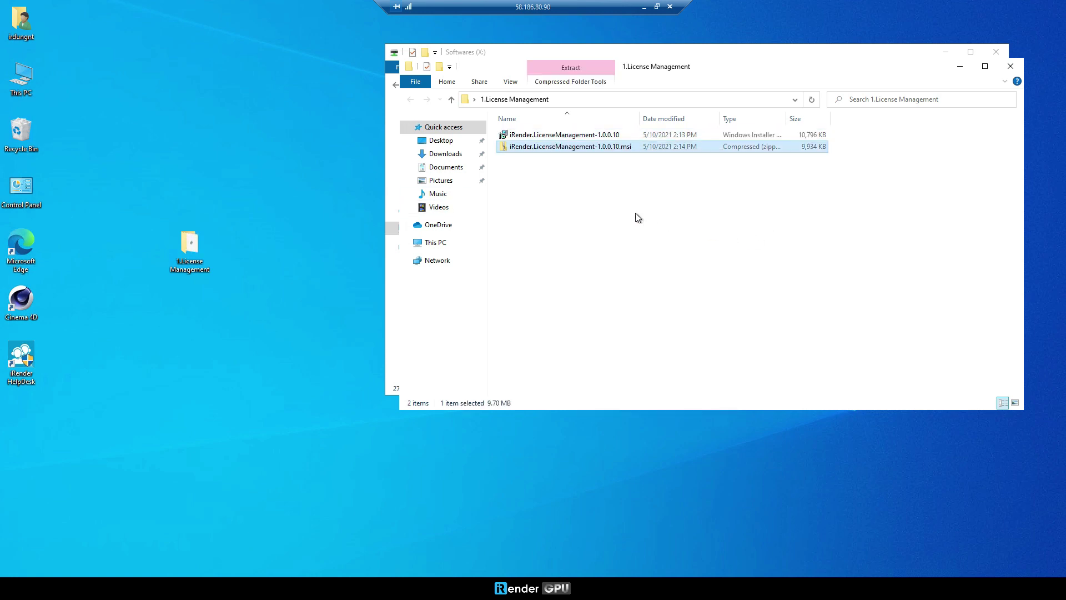
Install iRender License Management with default settings, then close the wizard and both Explorer windows
double_click(533, 137)
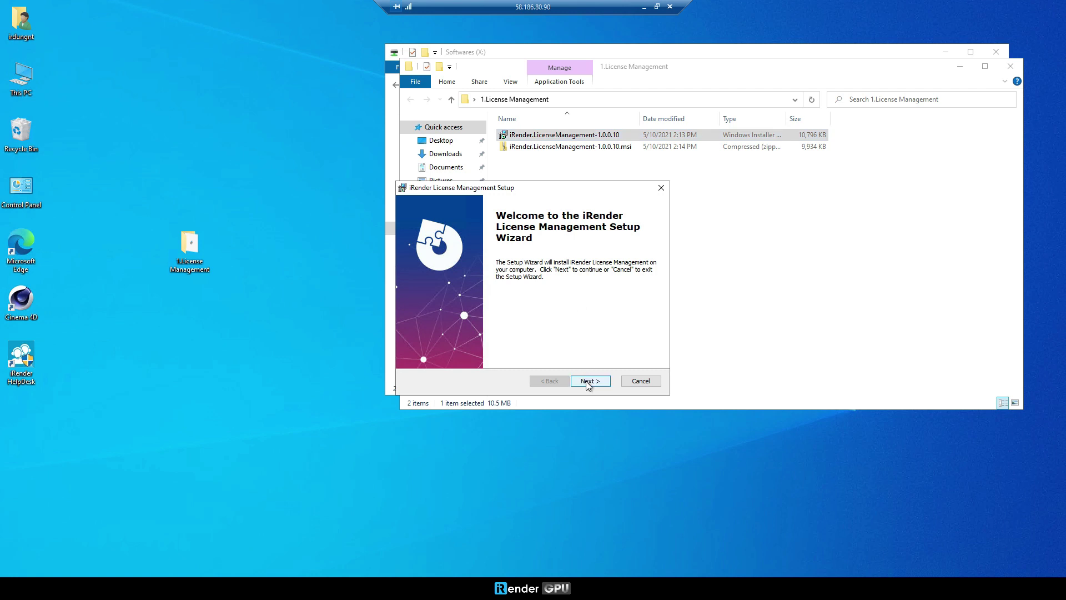
click(588, 383)
click(588, 382)
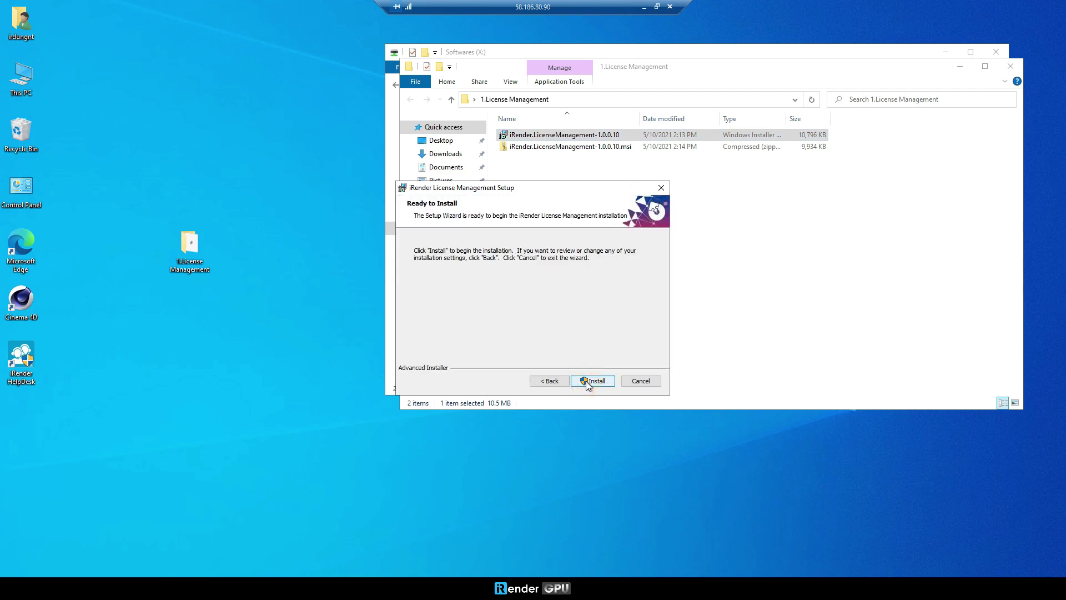
click(589, 381)
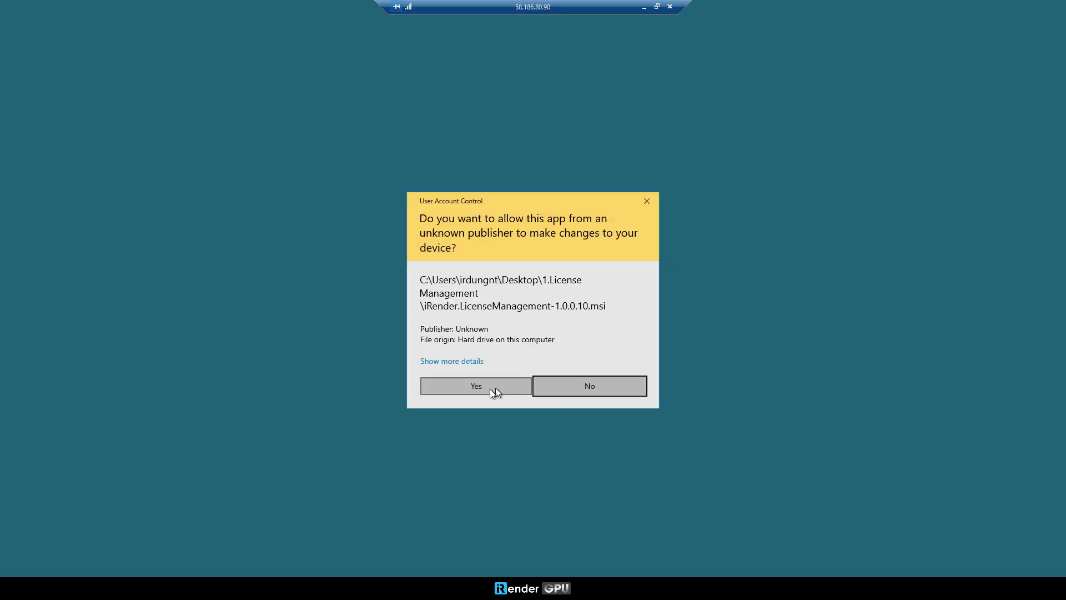
click(470, 388)
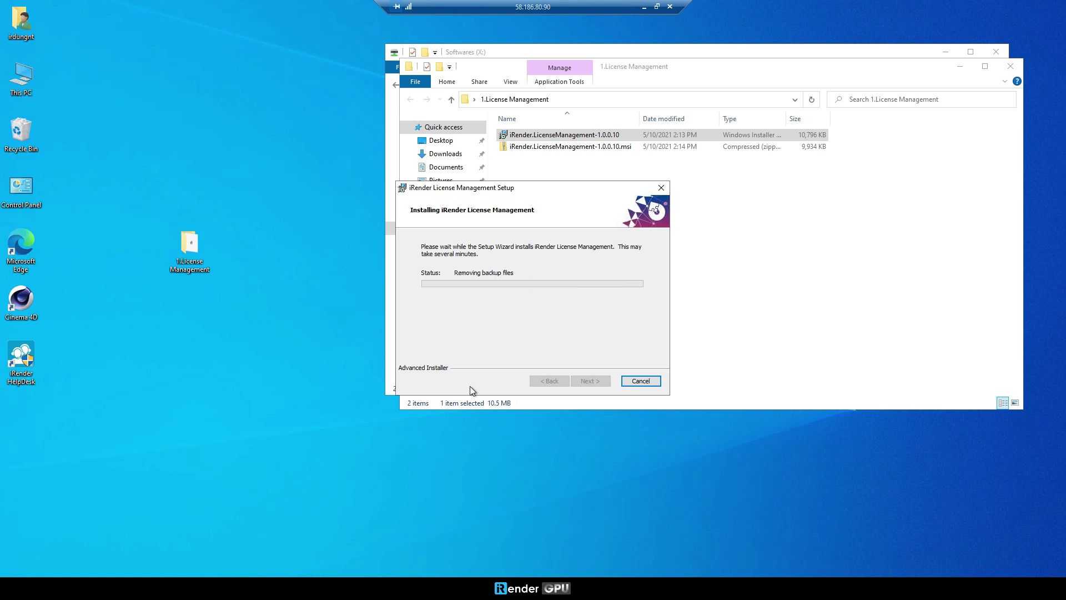
click(661, 187)
click(1011, 66)
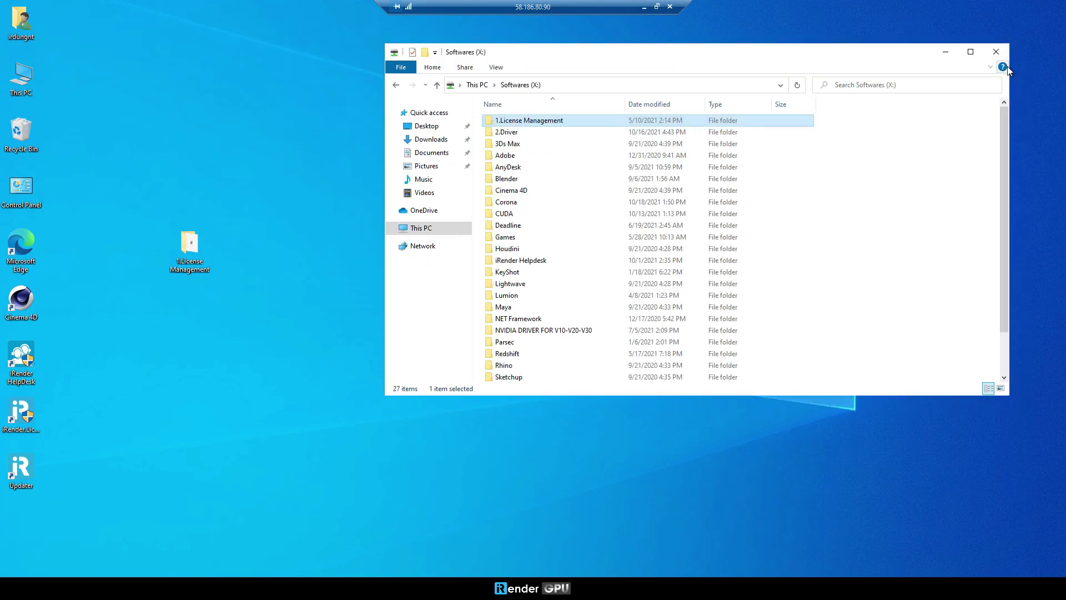
click(997, 51)
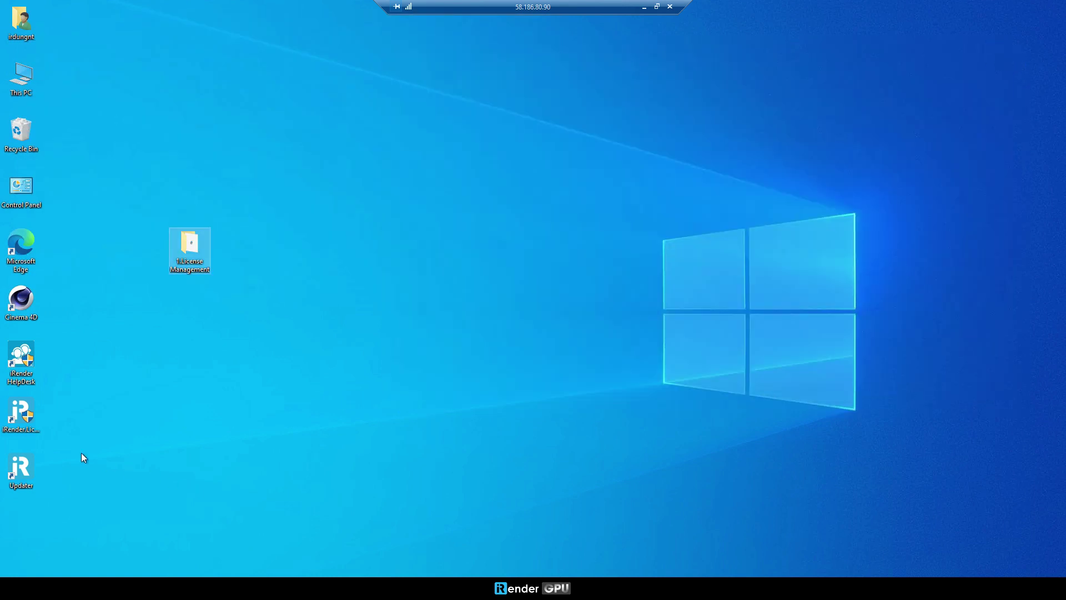
Launch iRender License Management, sign in with the GpuHub username and password, connect the license, and minimize it
double_click(21, 418)
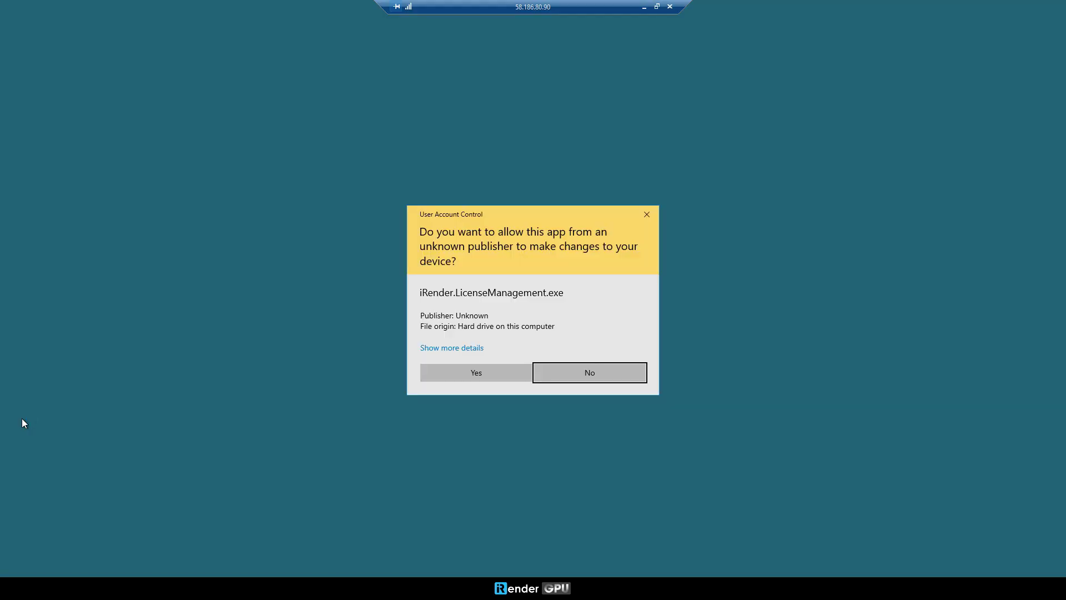
click(471, 372)
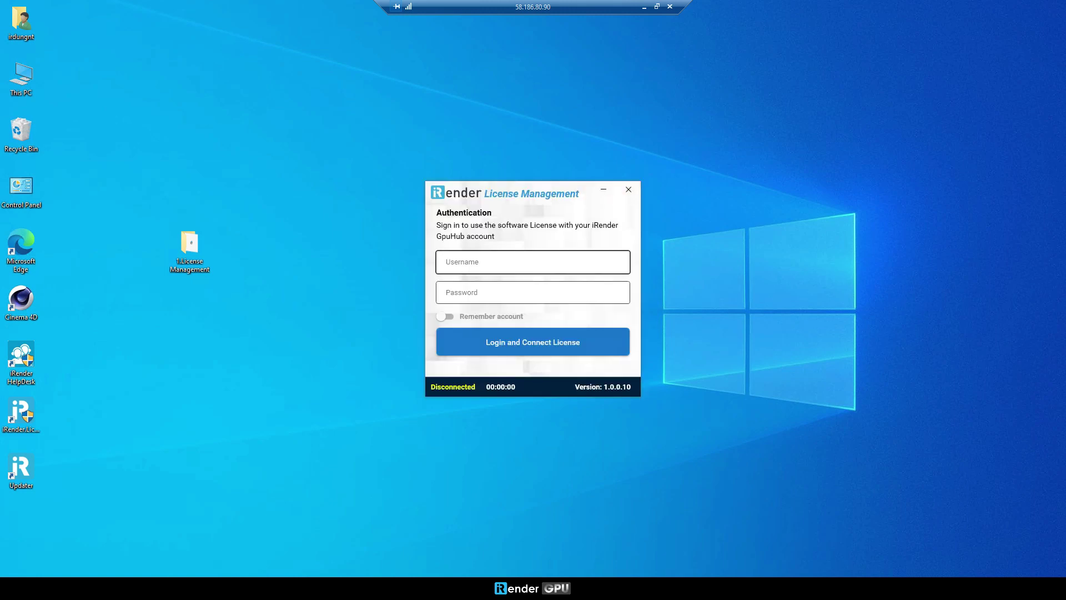
click(474, 265)
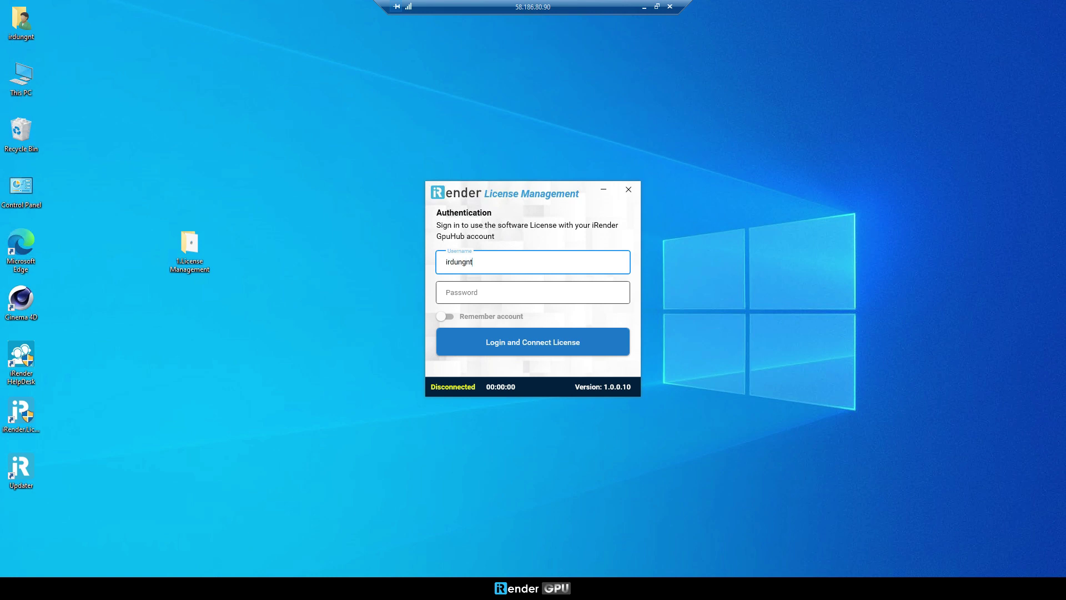
click(533, 292)
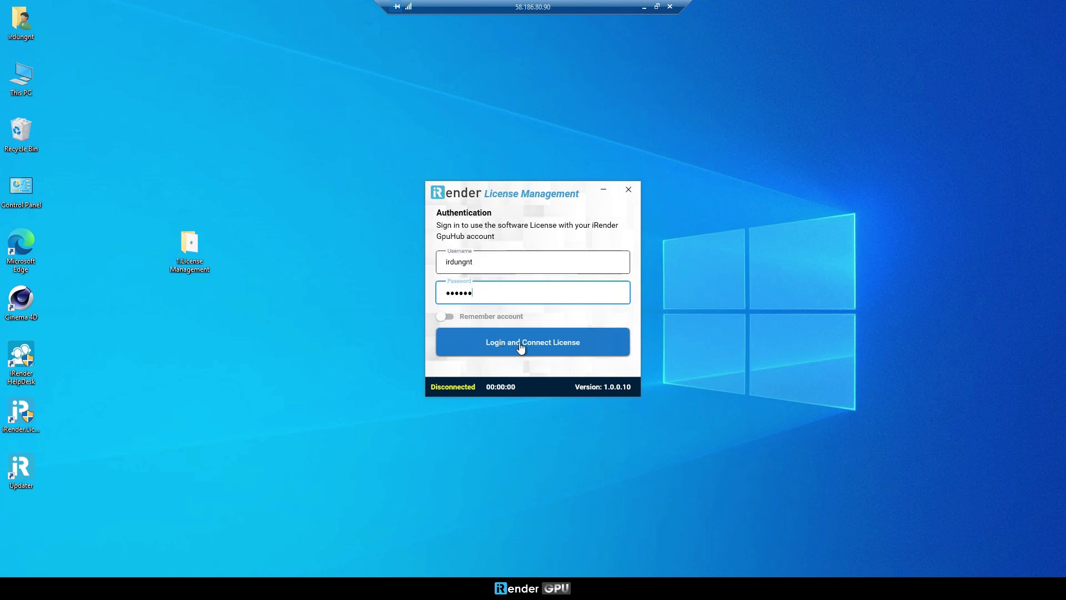
click(543, 349)
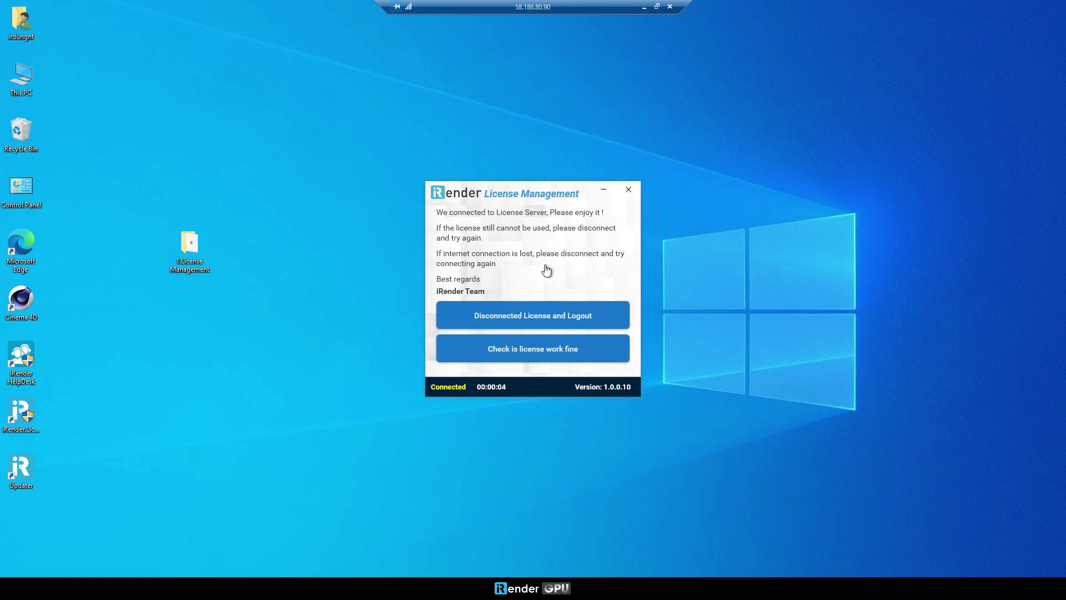
click(603, 190)
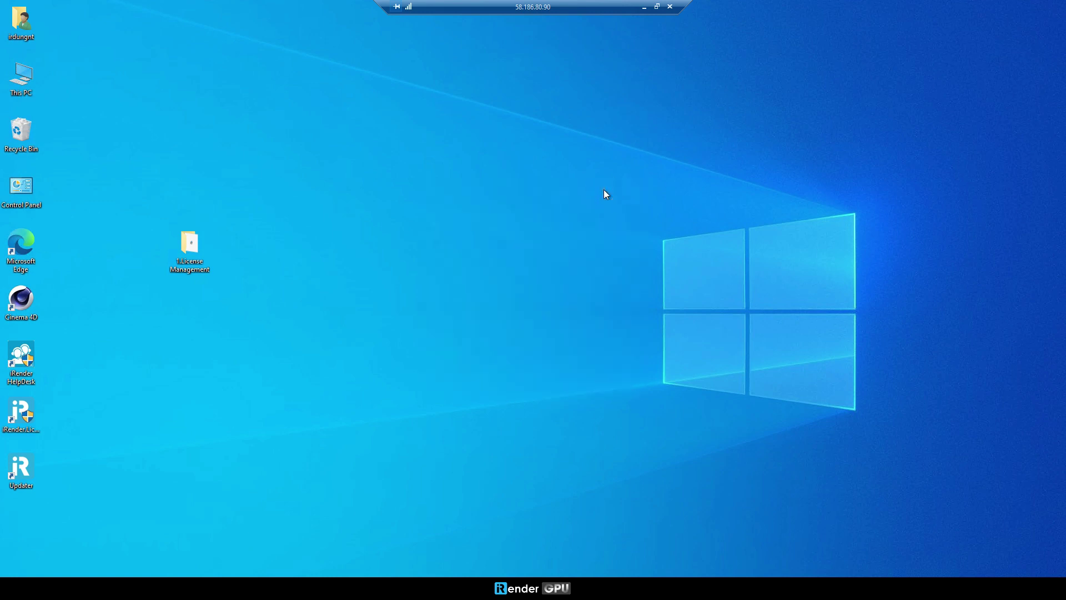
Copy the C4d Redshift folder from Storage (Z:) onto the desktop
double_click(21, 78)
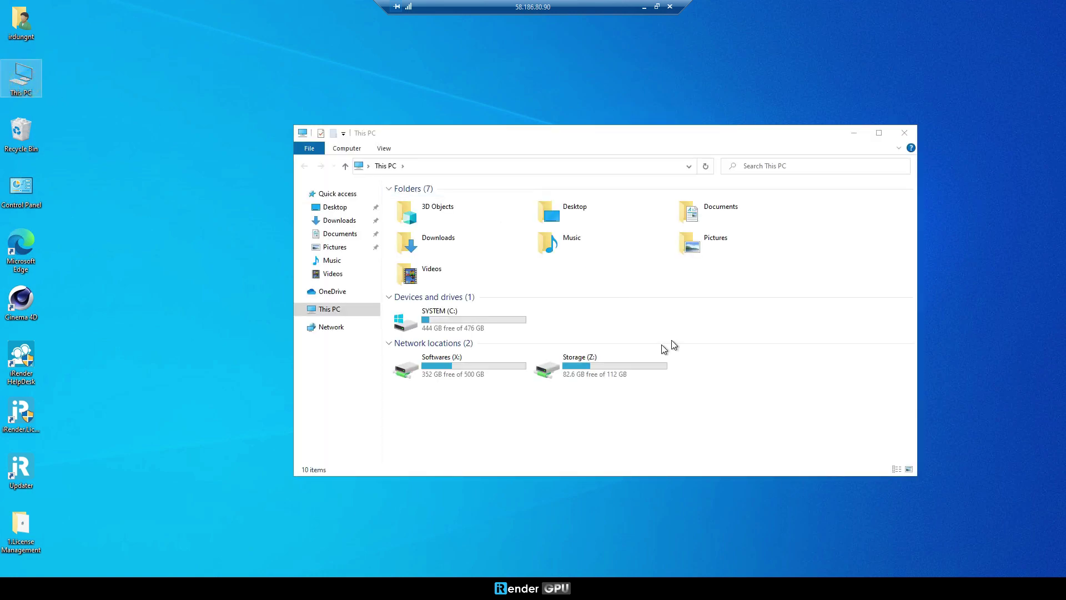
double_click(595, 361)
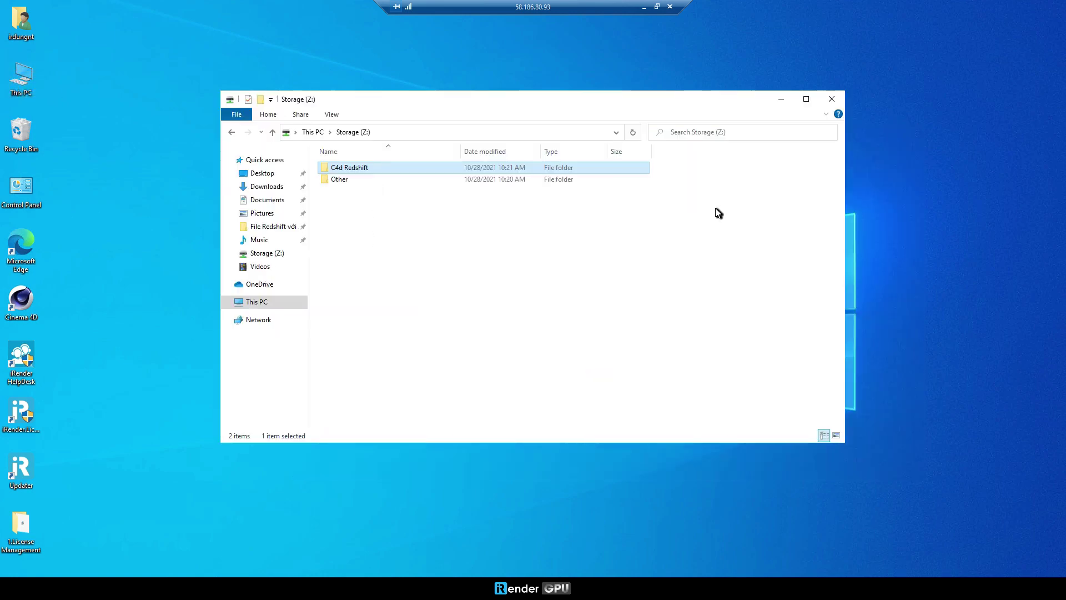
right_click(371, 167)
click(423, 322)
right_click(141, 215)
click(173, 264)
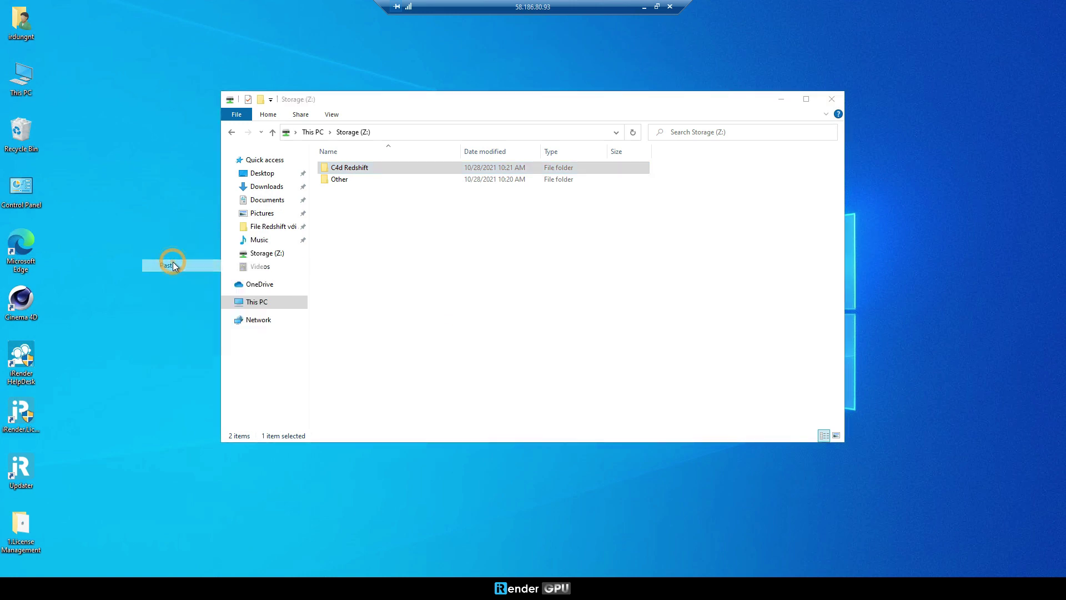
Open the C4D Redshift scene file from the copied folder in Cinema 4D
double_click(150, 193)
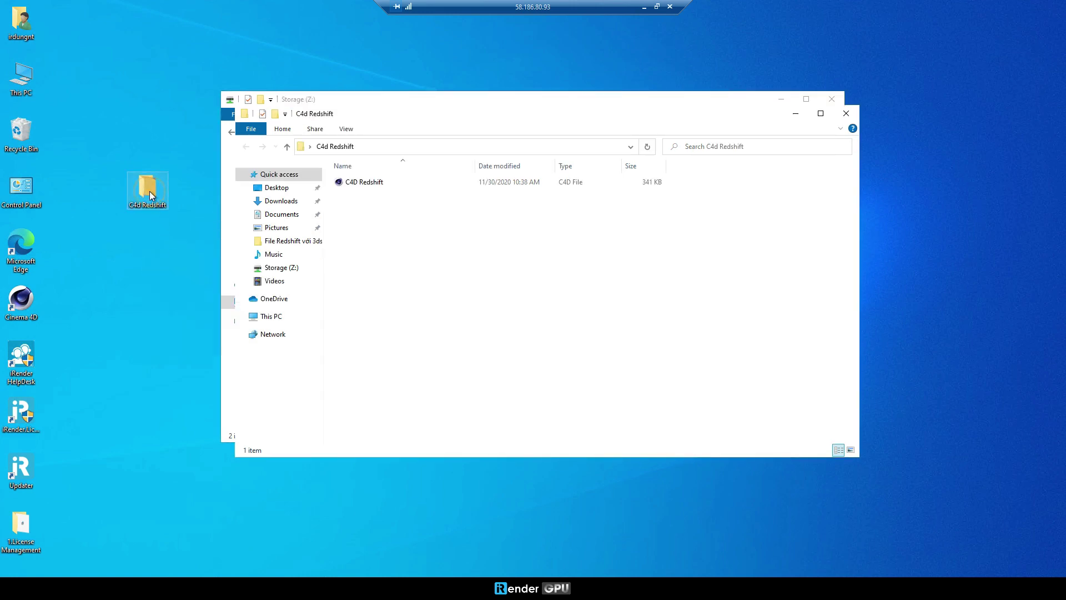
click(362, 183)
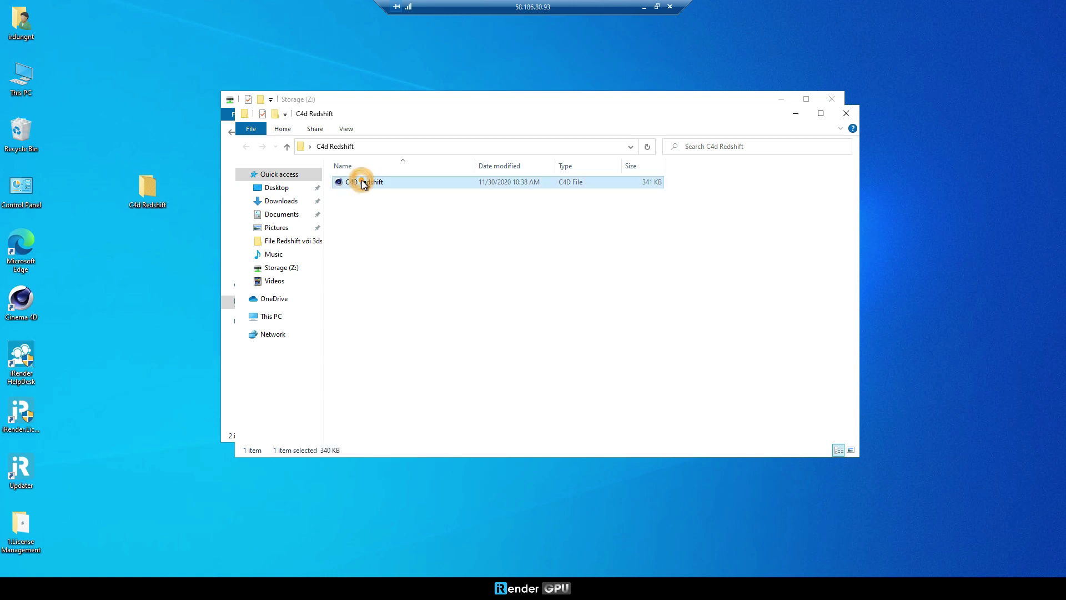
double_click(363, 184)
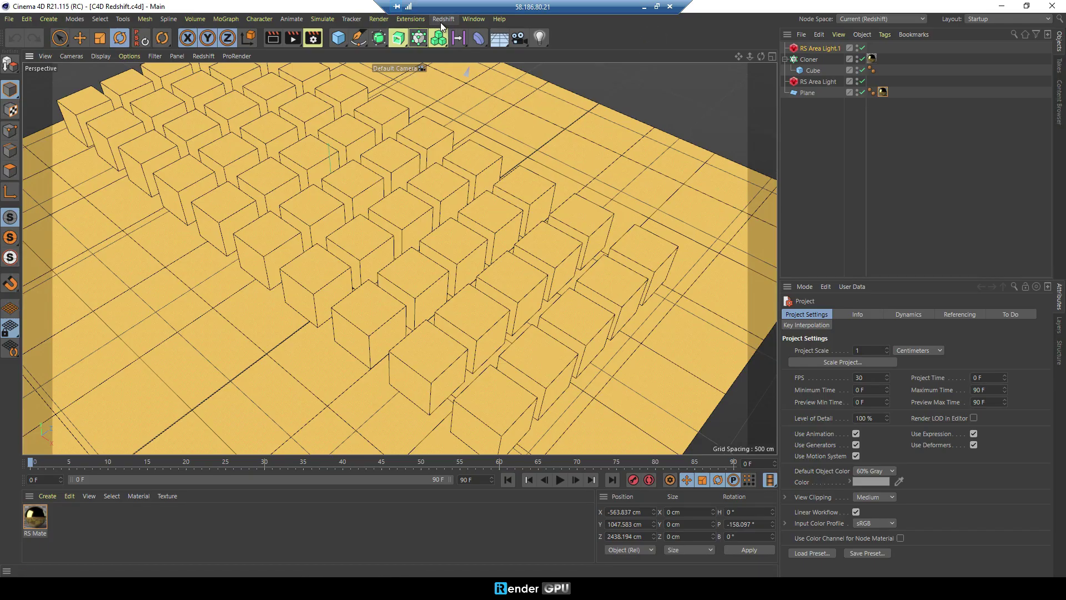
Render the golden-cubes scene in Redshift RenderView, then minimize RenderView and Cinema 4D
click(443, 19)
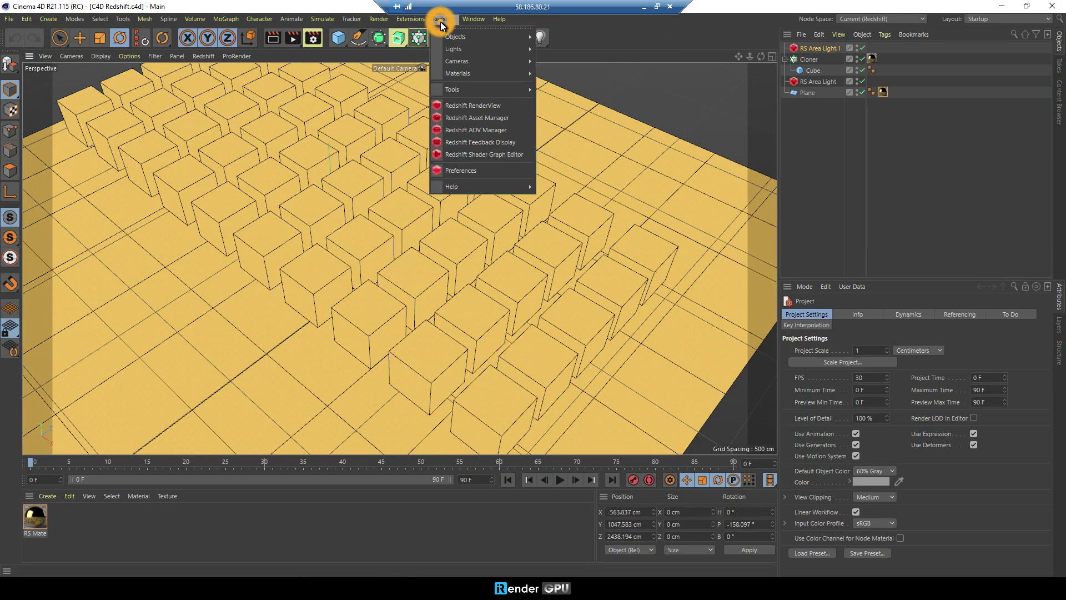
click(474, 107)
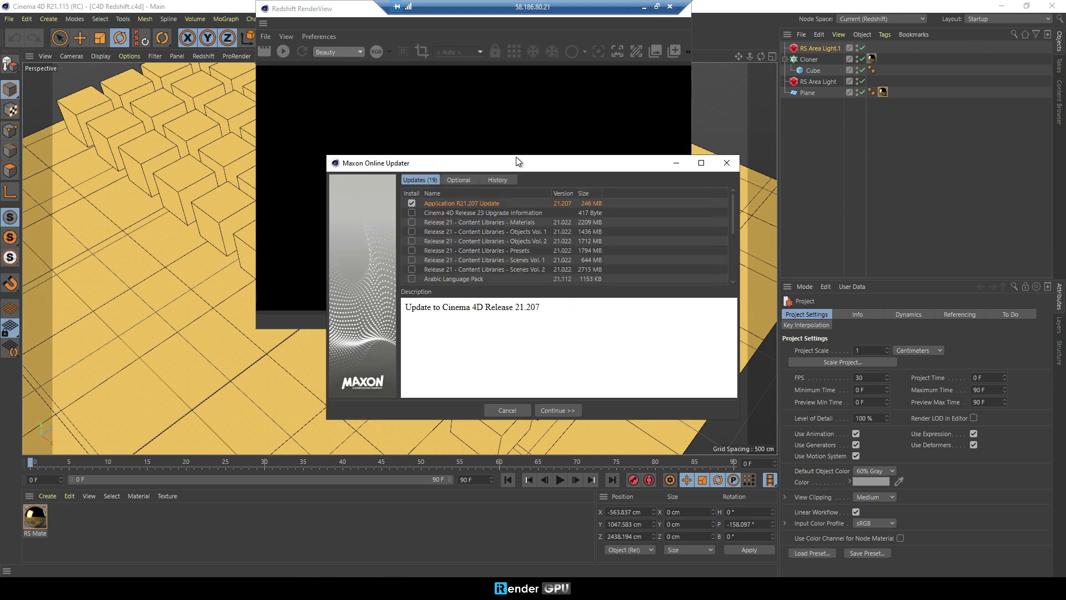
click(506, 410)
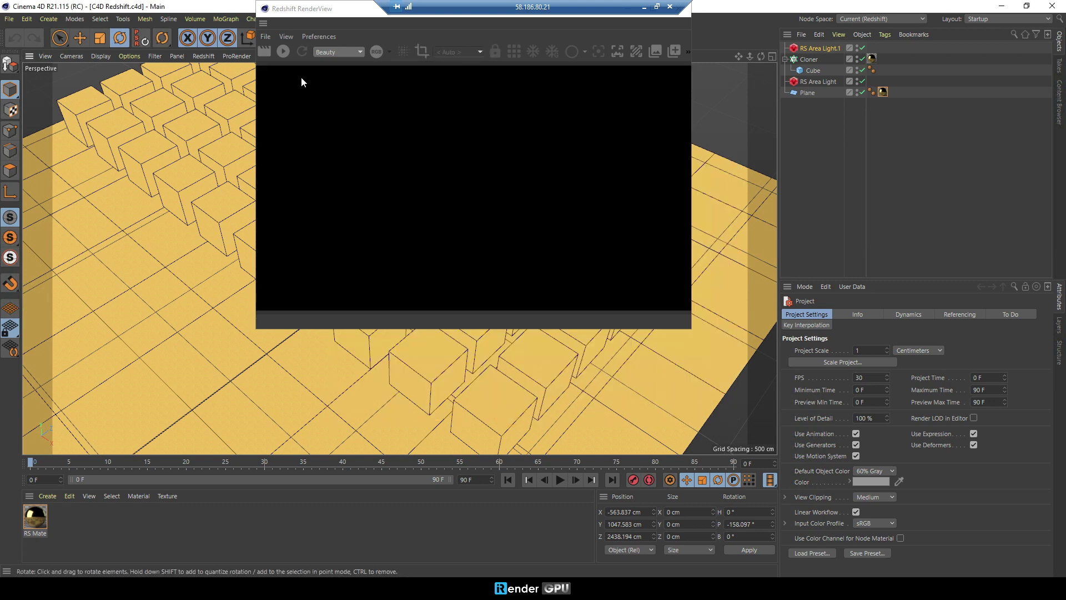
click(284, 51)
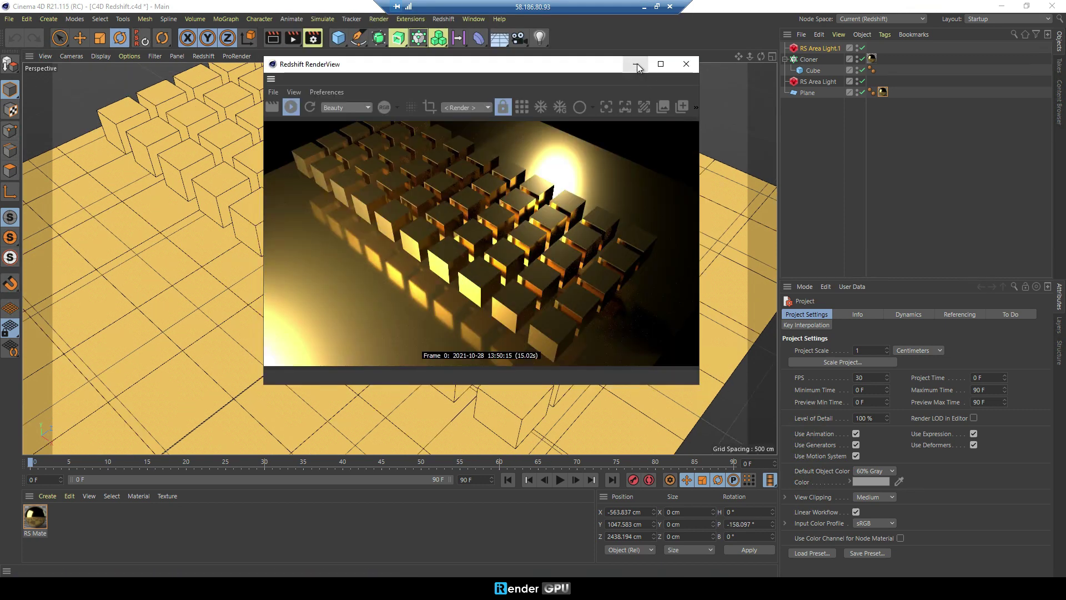
click(636, 64)
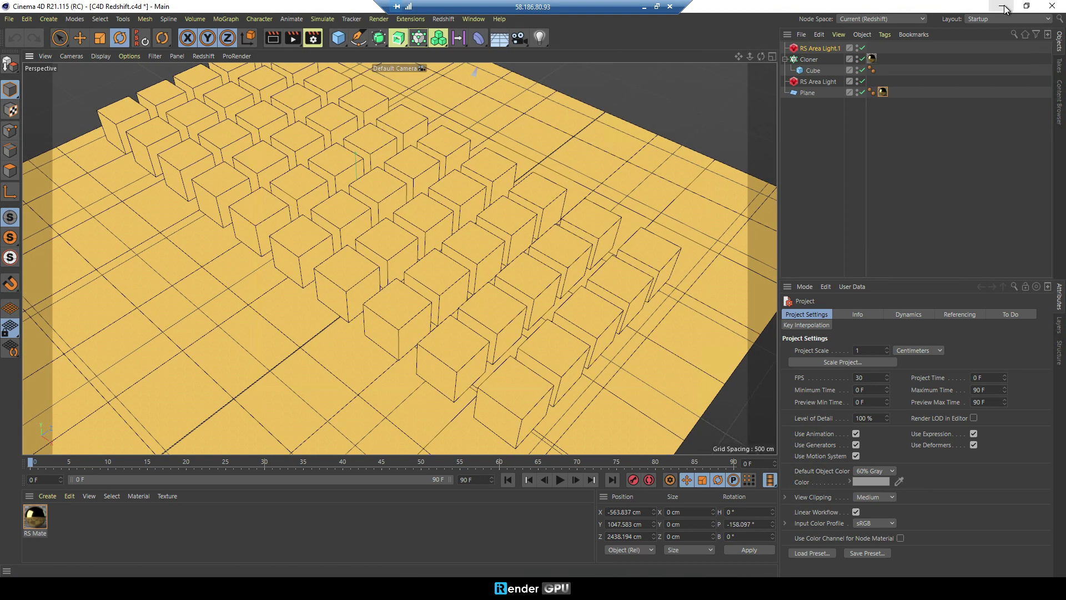
click(999, 7)
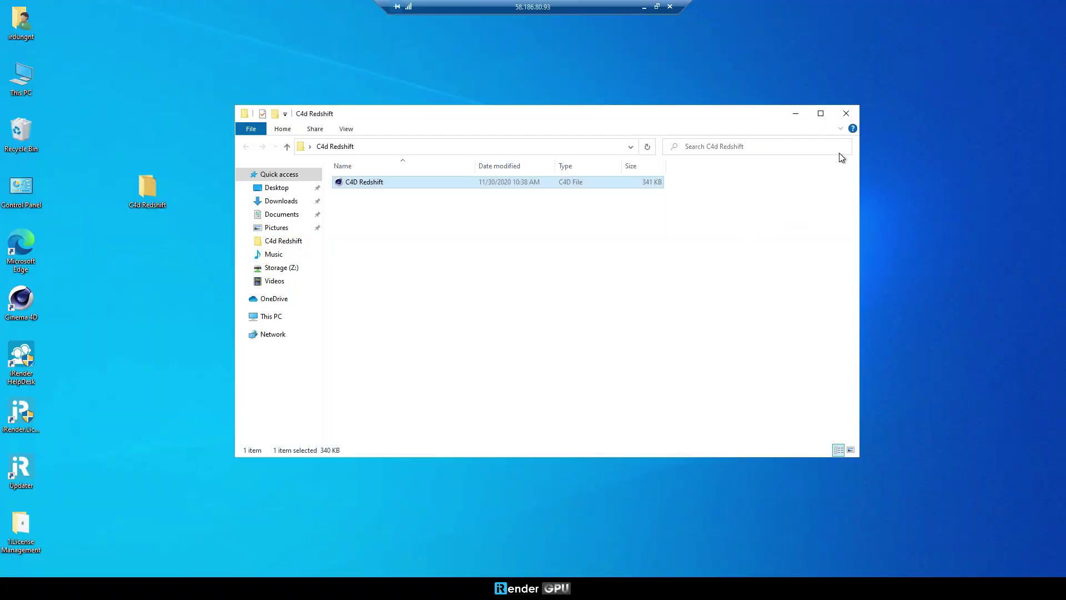
Close the C4d Redshift folder, disconnect and log out of the license, quit the app, and return to GPUHub
click(845, 115)
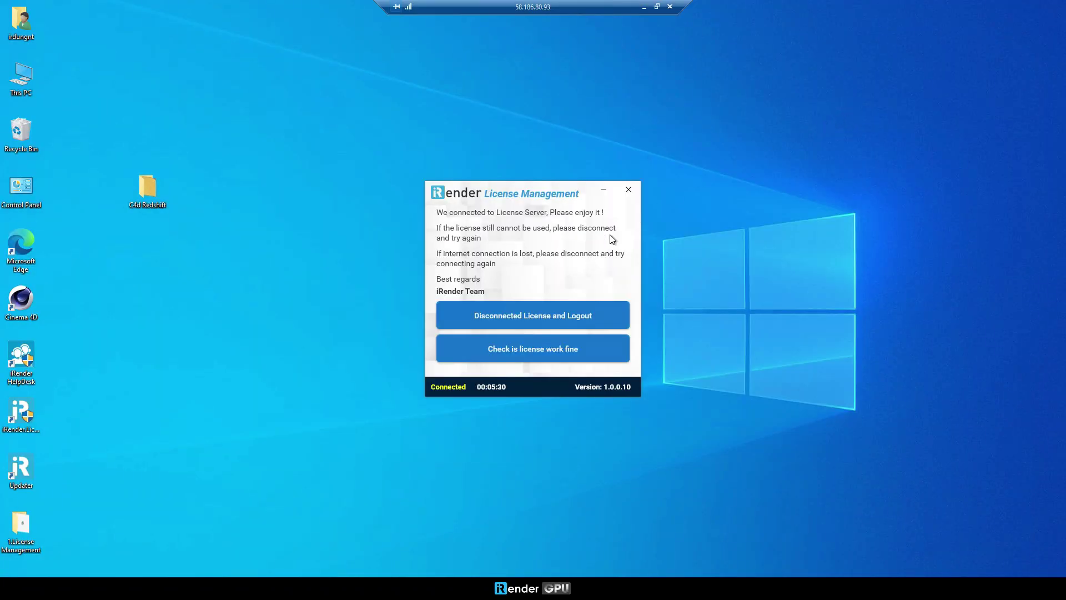
click(539, 319)
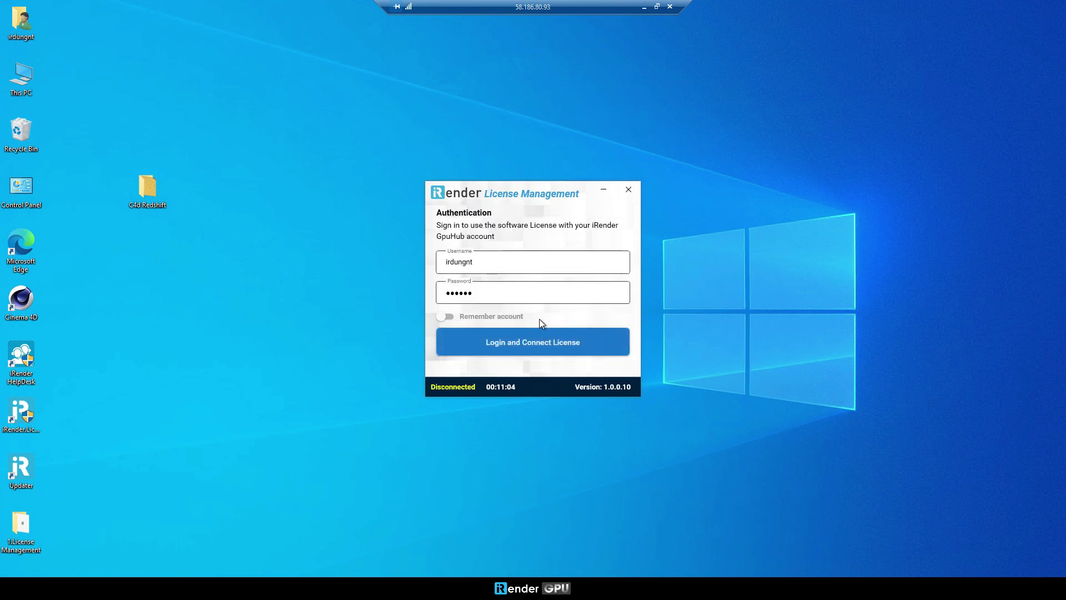
click(629, 189)
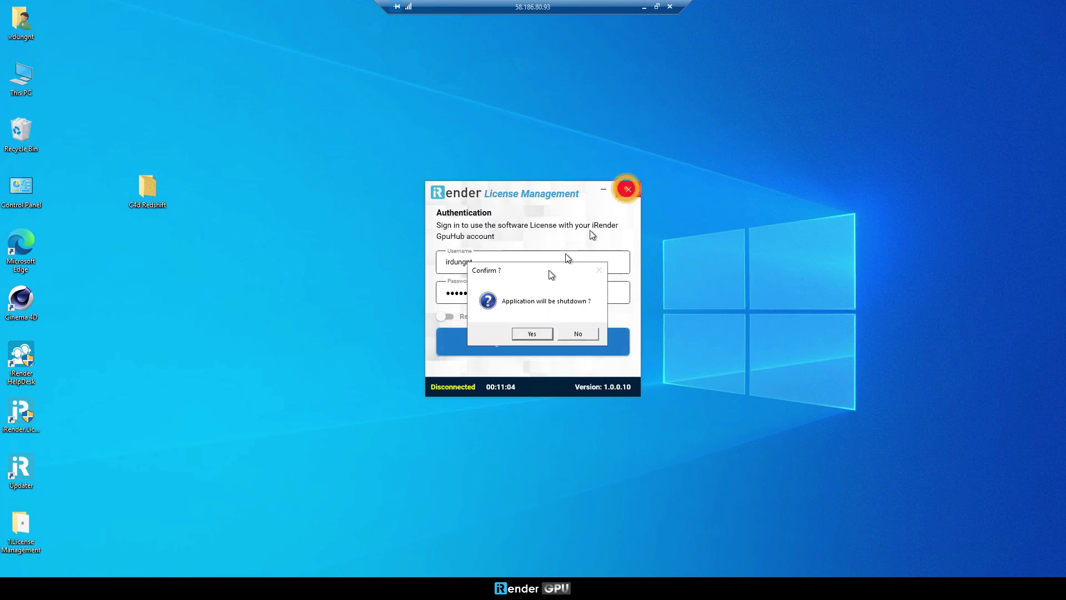
click(533, 332)
click(644, 6)
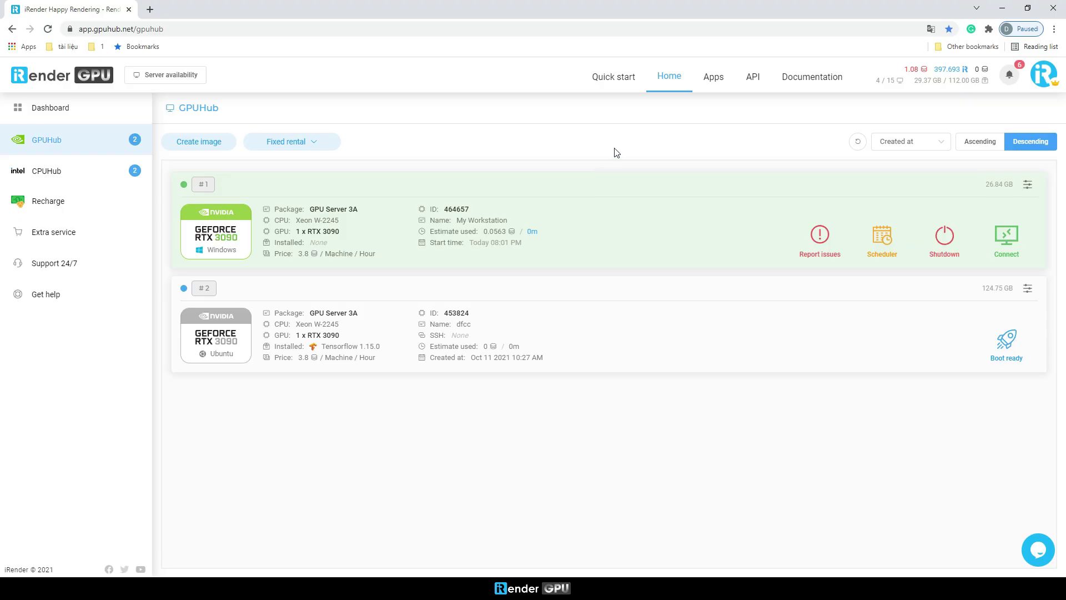
Shut down machine #1 (My Workstation) from GPUHub and confirm
click(951, 247)
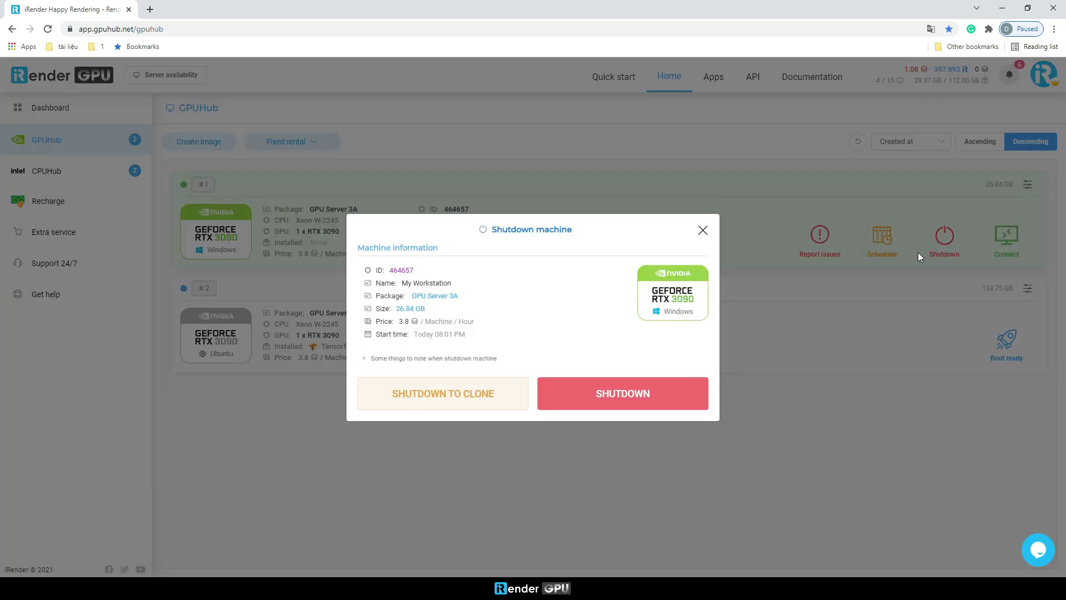
click(641, 395)
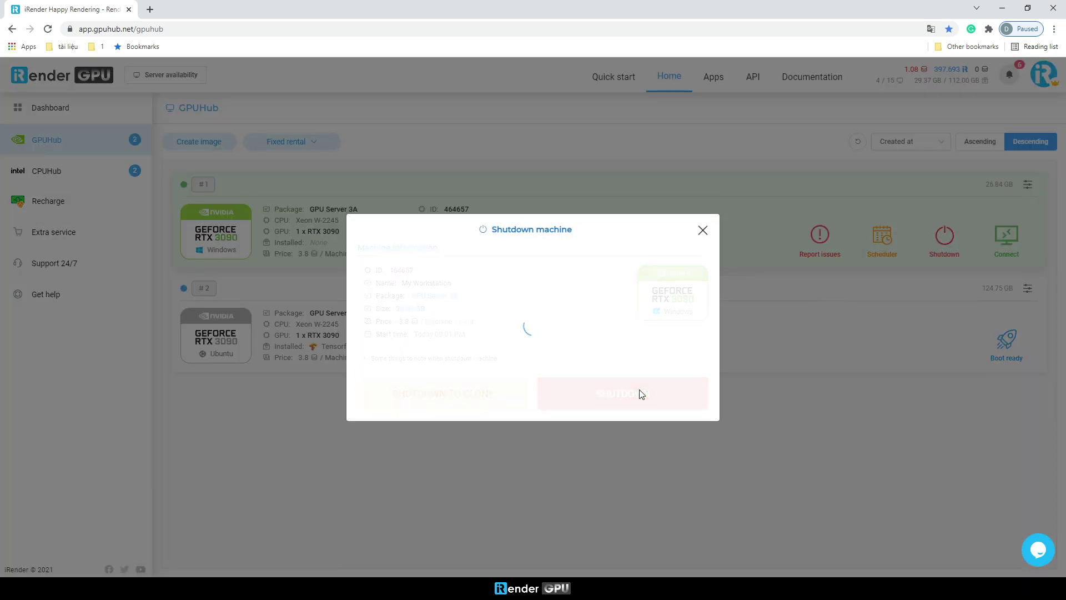